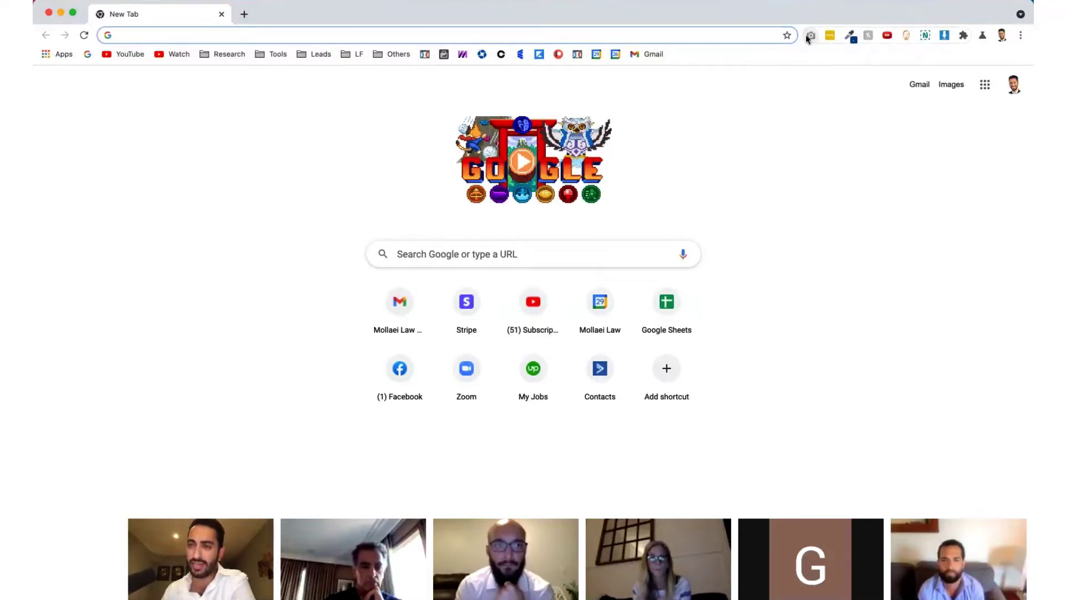
# - Open the YouTube Subscriptions feed from the bookmark and capture it with GoFullPage
pyautogui.click(130, 55)
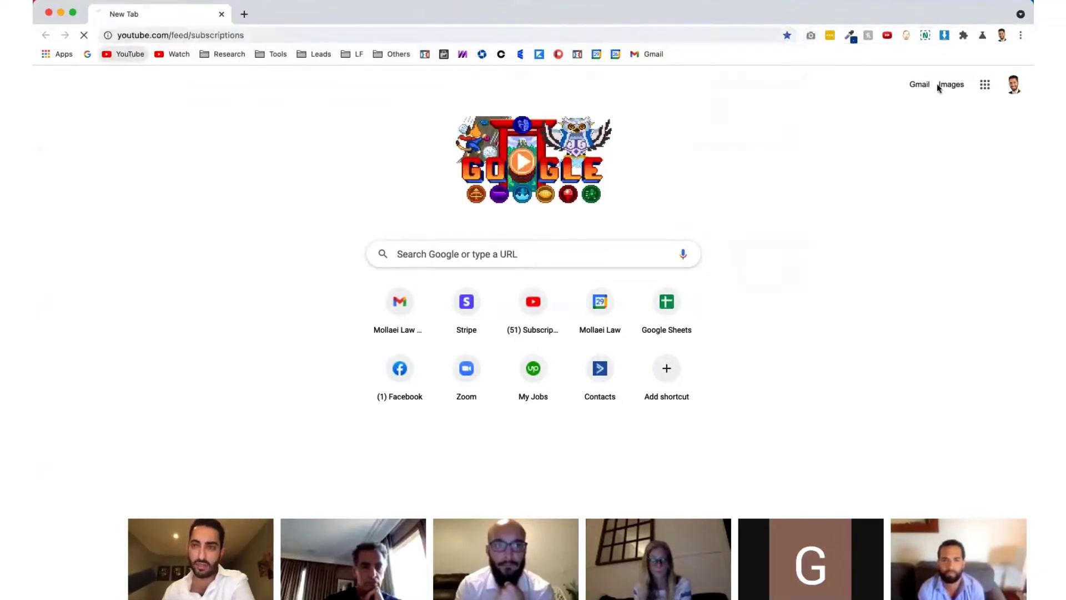
pyautogui.click(810, 36)
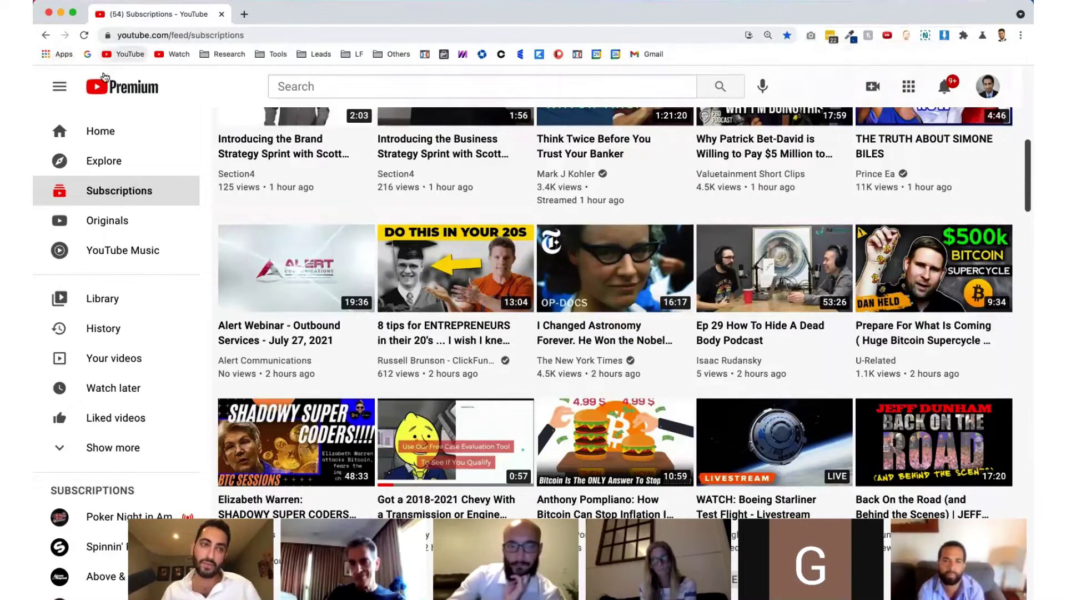
# - Load the Google homepage, then view and dismiss LastPass's duplicate-password alert
pyautogui.click(278, 34)
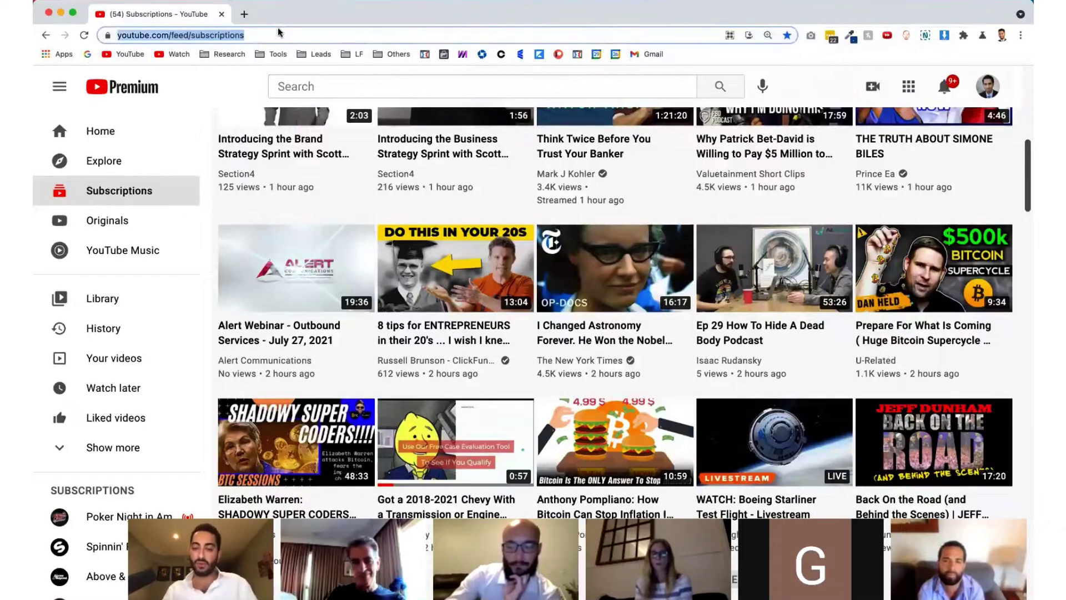
pyautogui.write('google.')
pyautogui.press('Return')
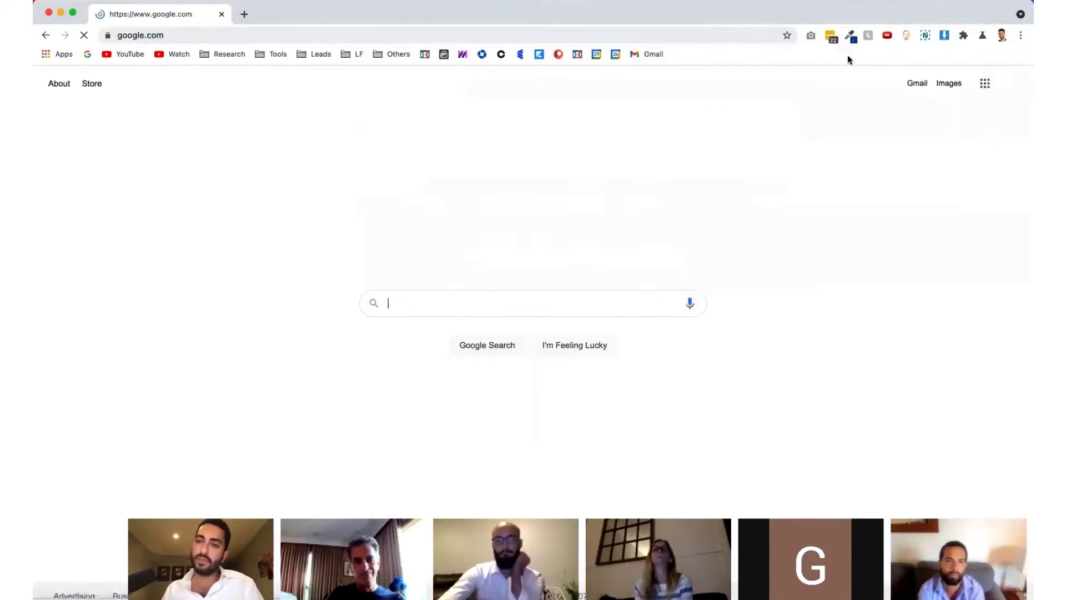
pyautogui.click(831, 36)
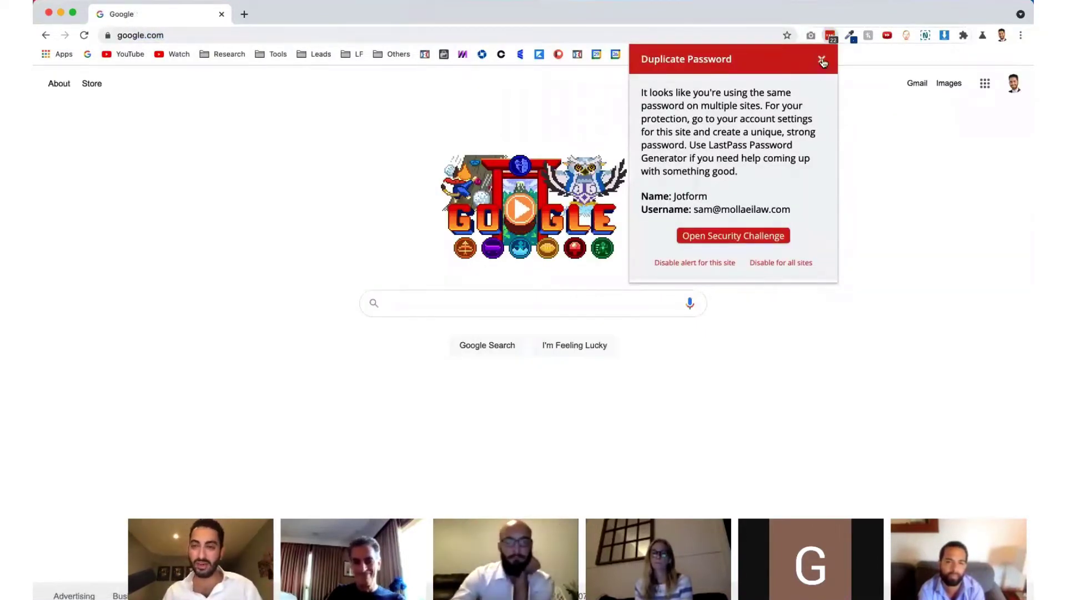
pyautogui.click(832, 38)
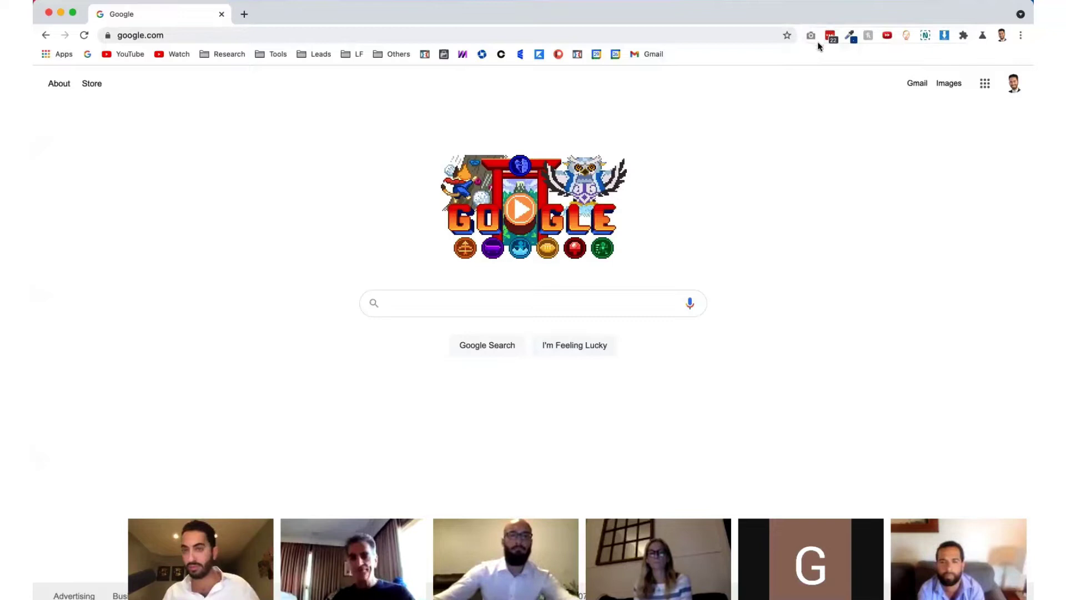
# - Sample the red #E40709 from the Google doodle with the colour-picker extension
pyautogui.click(850, 37)
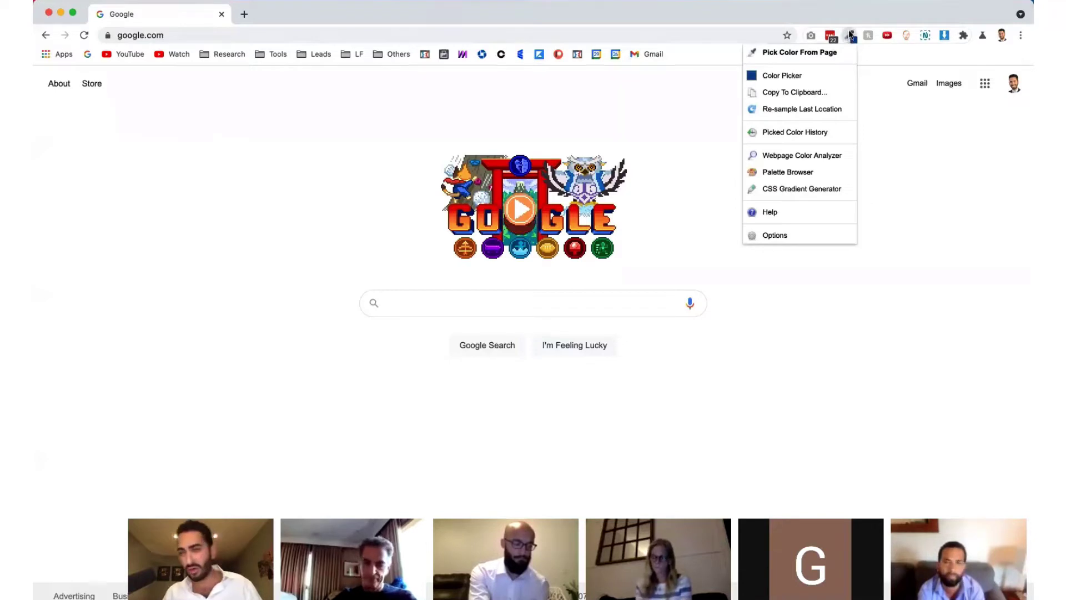
pyautogui.click(609, 141)
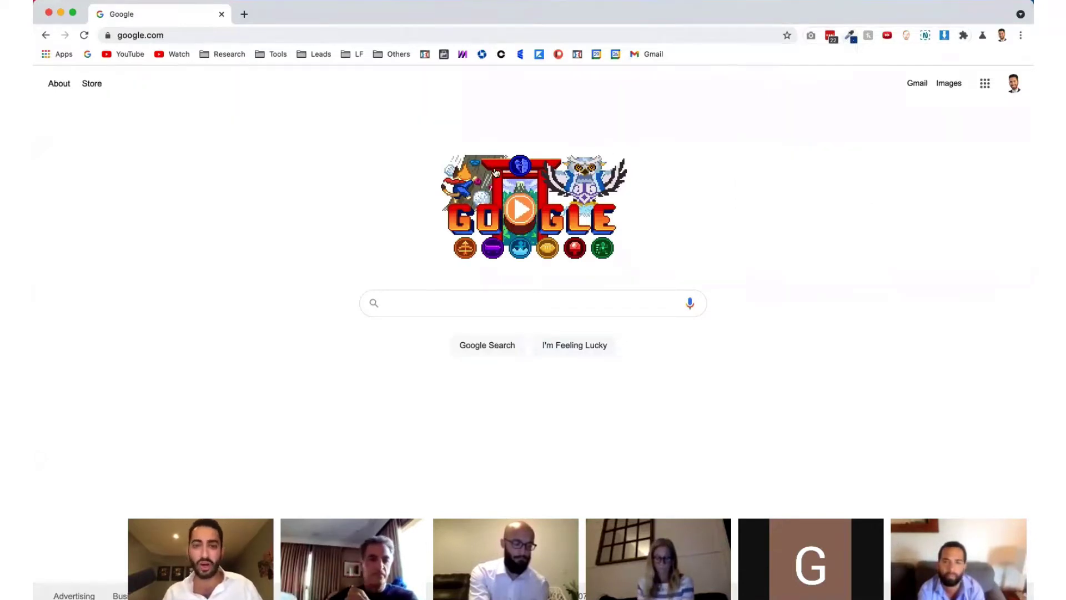
pyautogui.click(852, 44)
pyautogui.click(843, 53)
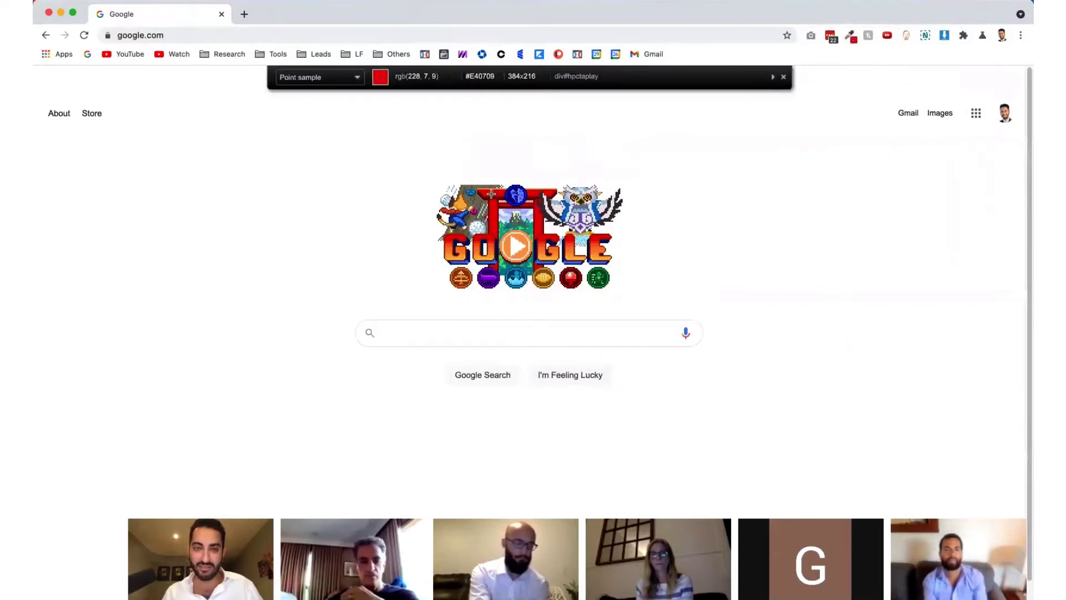
pyautogui.click(492, 201)
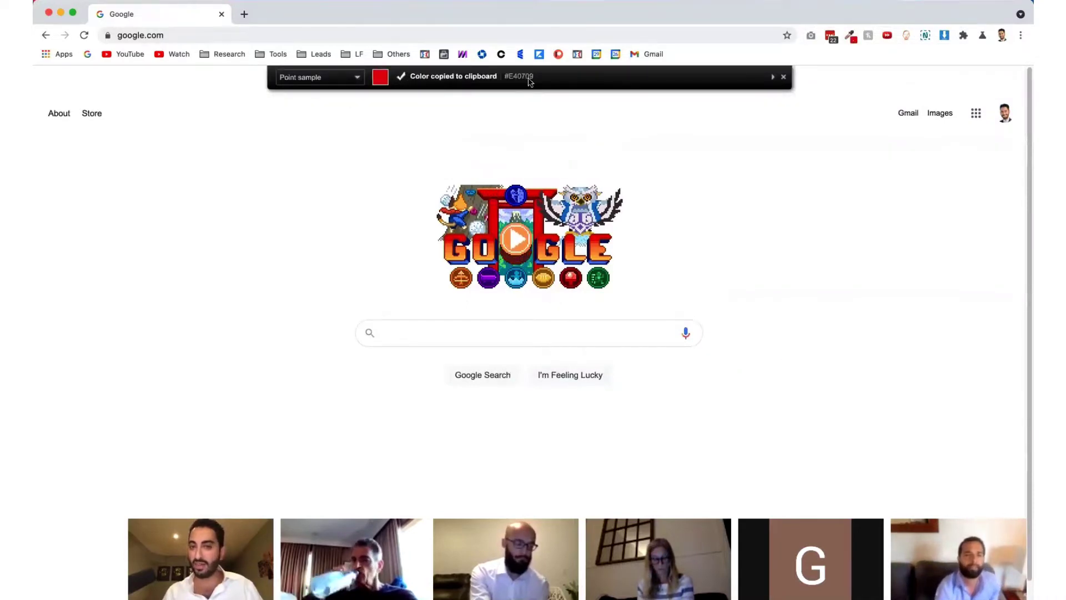
# - Paste #E40709 into Google search to see its RGB and HSL values
pyautogui.click(464, 295)
pyautogui.press('super+v')
pyautogui.press('Return')
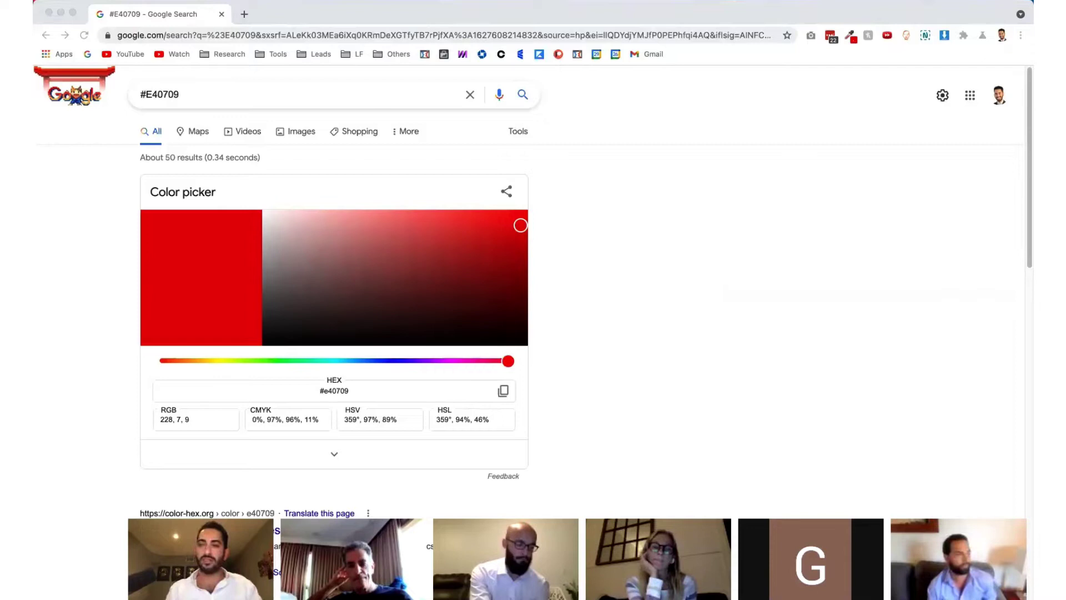
pyautogui.click(870, 55)
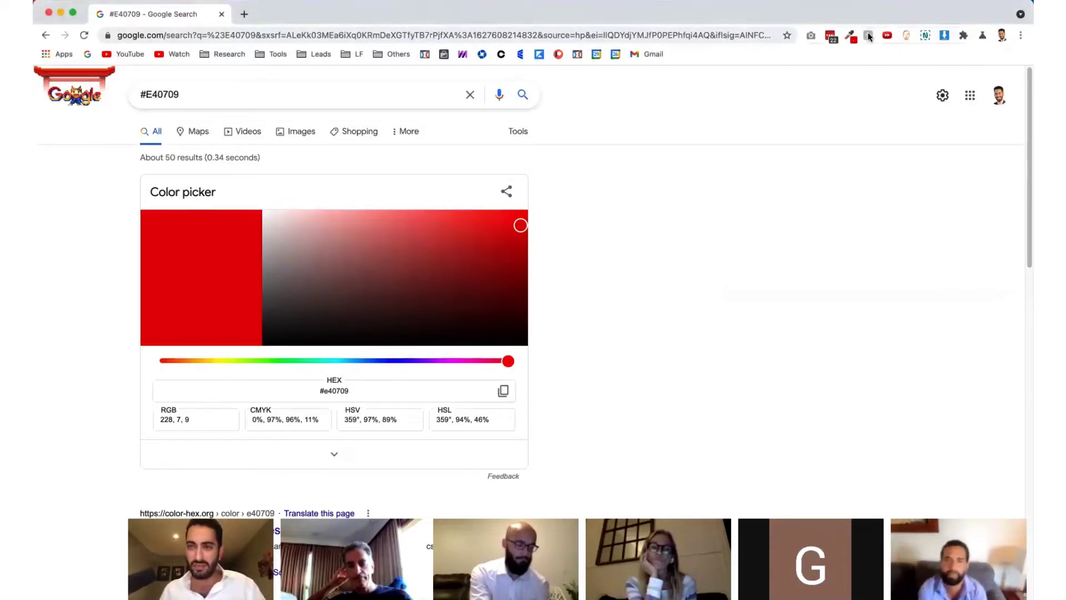
pyautogui.click(870, 38)
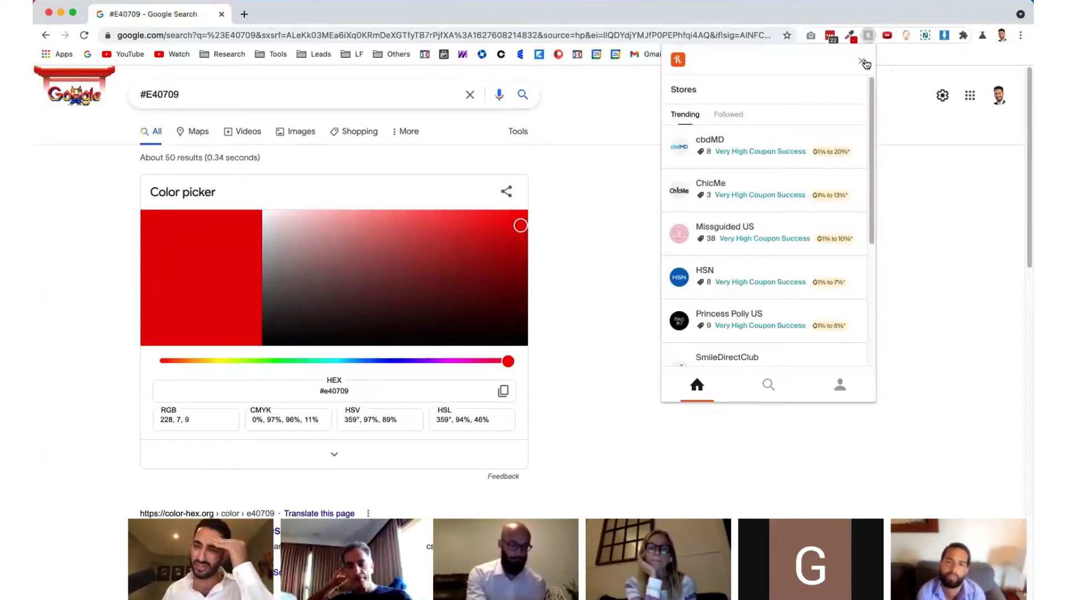
pyautogui.click(867, 36)
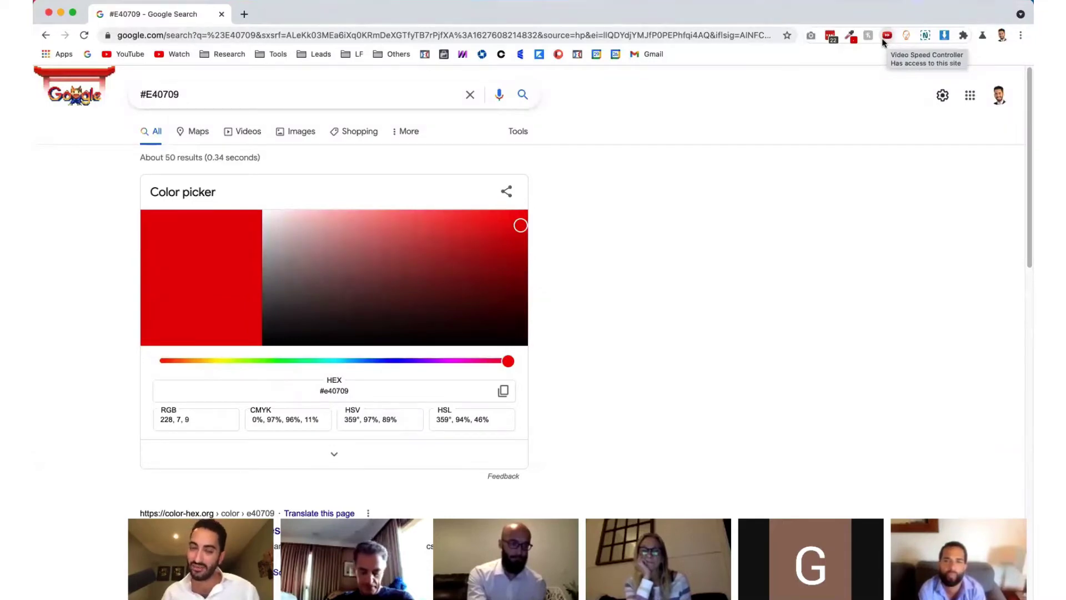
# - Reopen the YouTube feed and visit Video Speed Controller's GitHub homepage from its extension menu
pyautogui.click(119, 55)
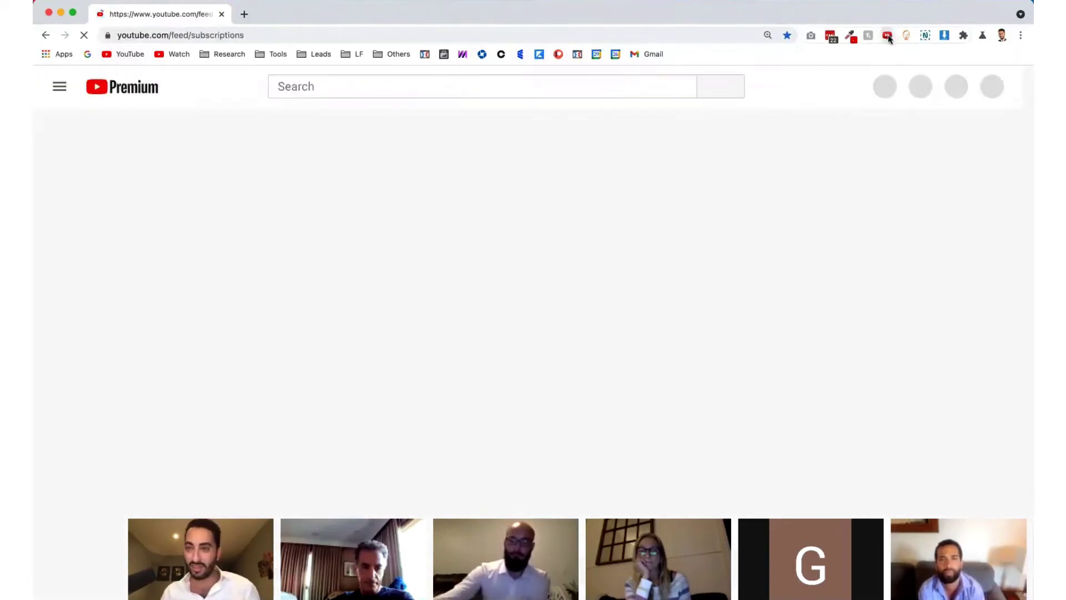
pyautogui.click(887, 35)
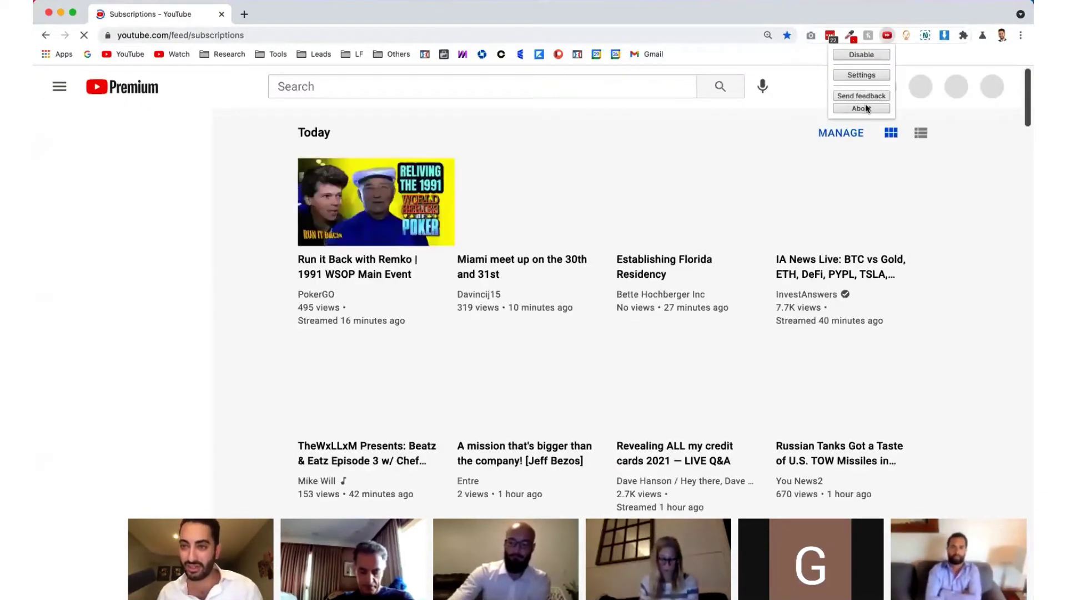
pyautogui.rightClick(888, 35)
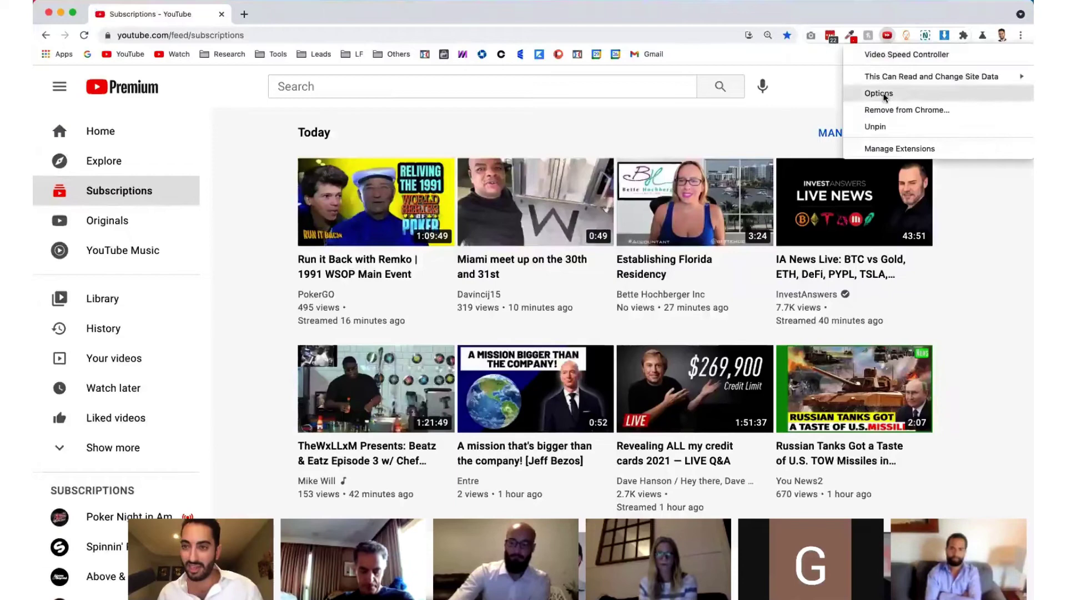
pyautogui.click(893, 55)
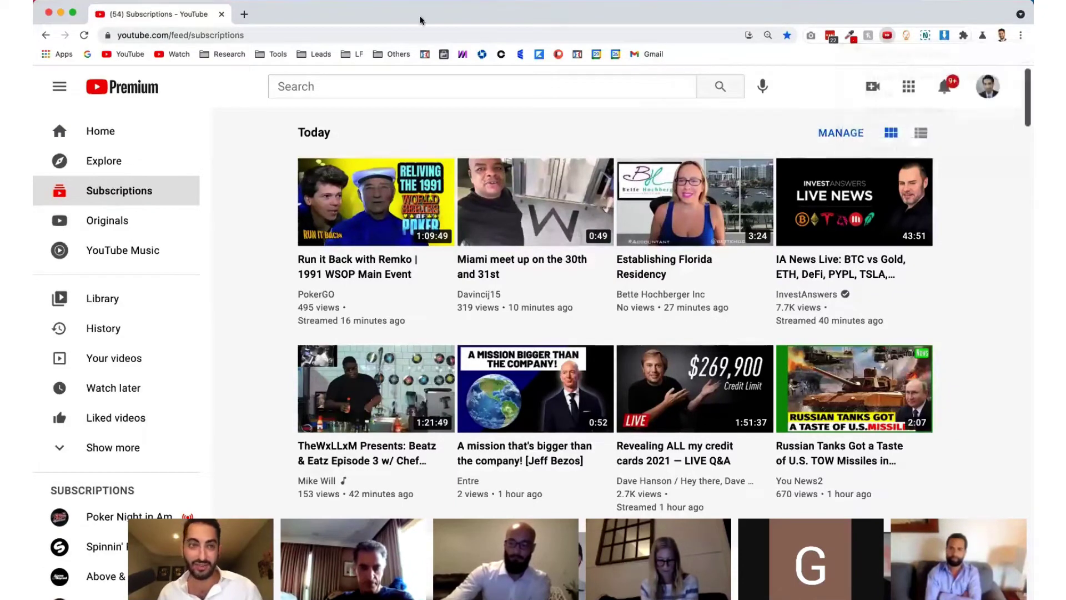
# - Search 'video speed controller' in a new tab, open its Web Store listing, then return to YouTube
pyautogui.click(206, 32)
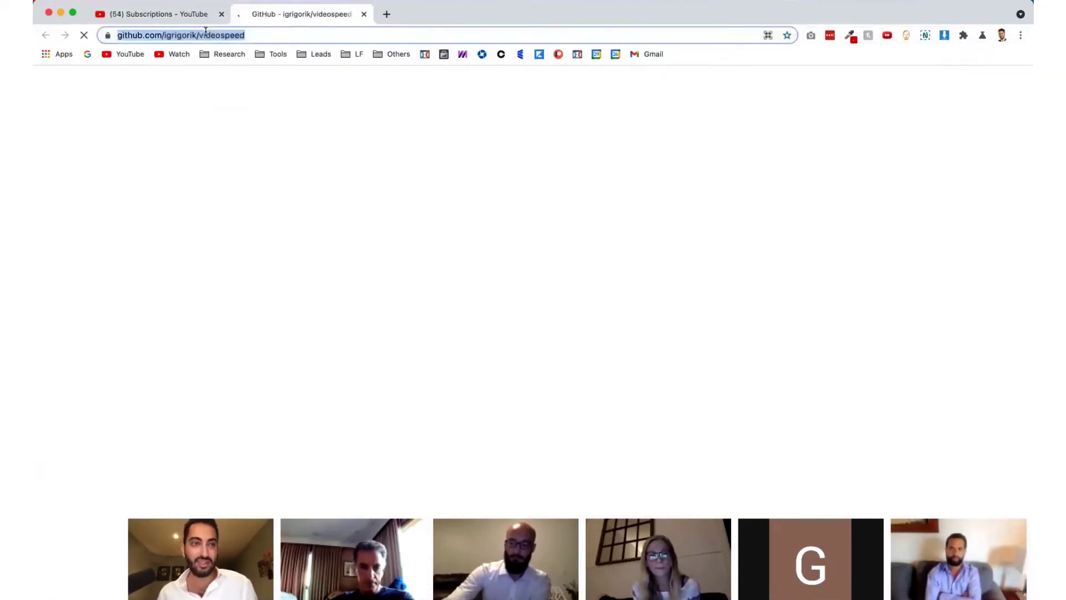
pyautogui.click(388, 14)
pyautogui.write('video spe')
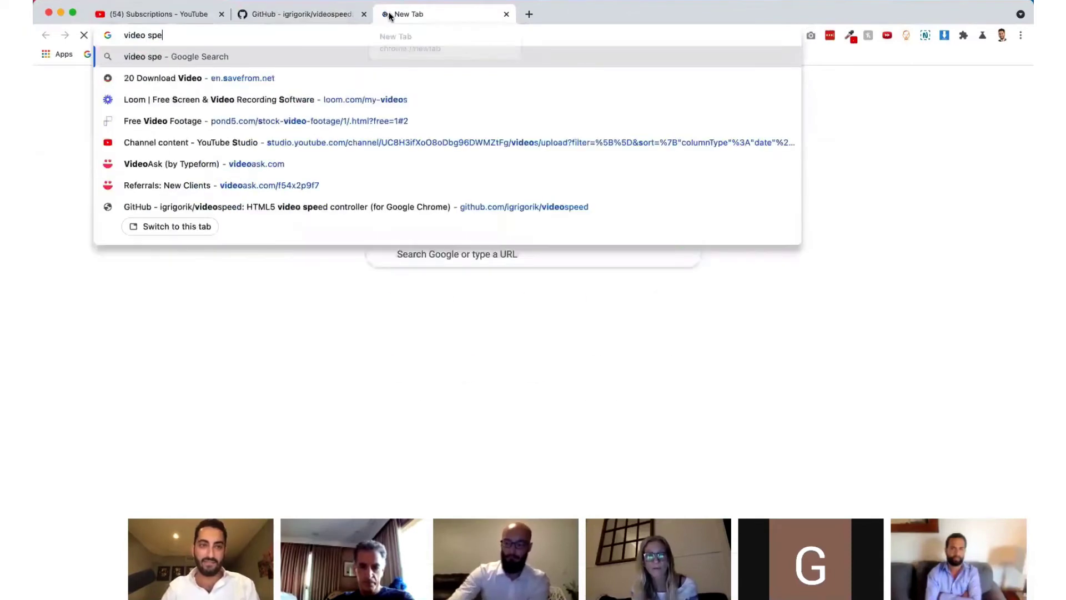
pyautogui.write('ed controller')
pyautogui.press('Return')
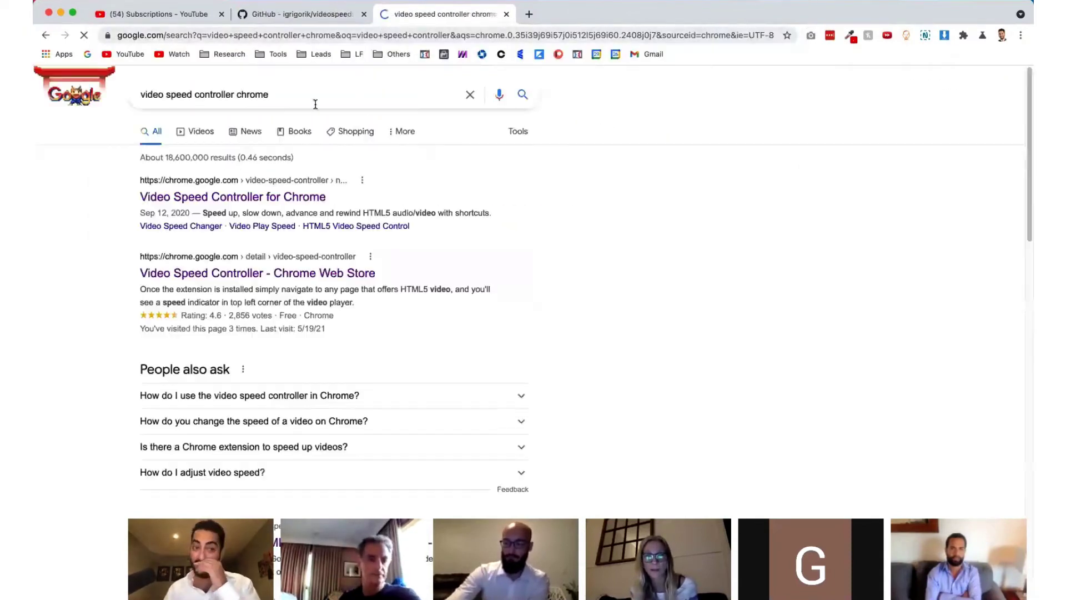
pyautogui.doubleClick(253, 95)
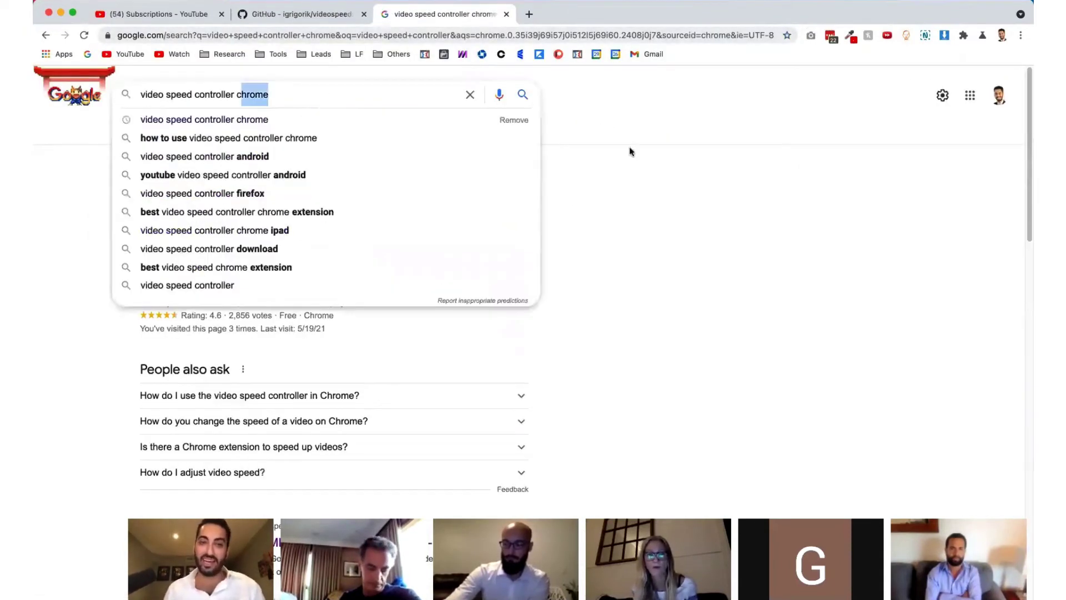
pyautogui.press('Escape')
pyautogui.click(245, 197)
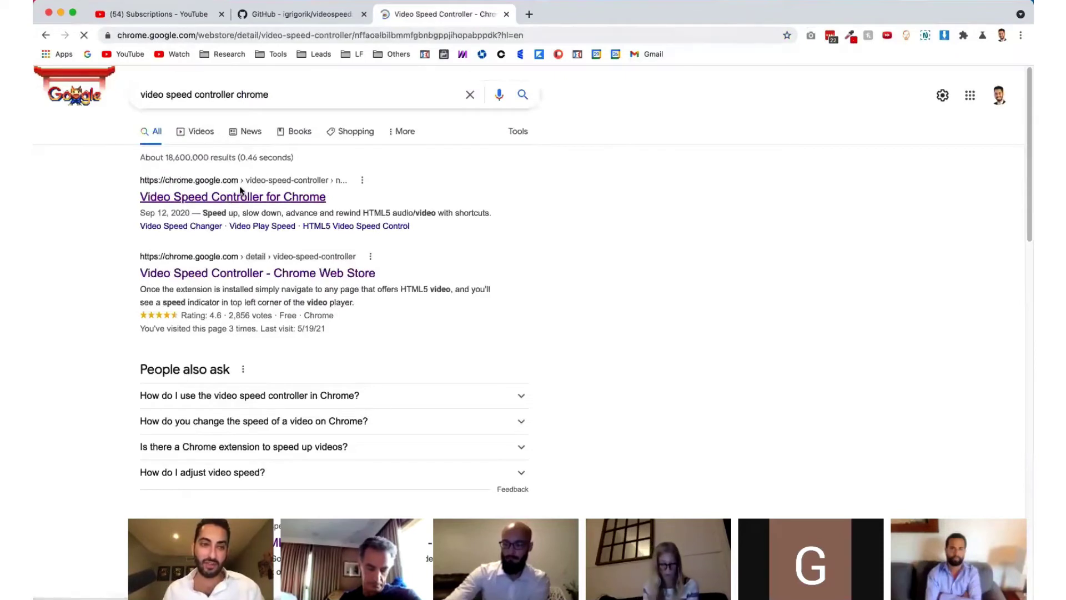
pyautogui.click(381, 35)
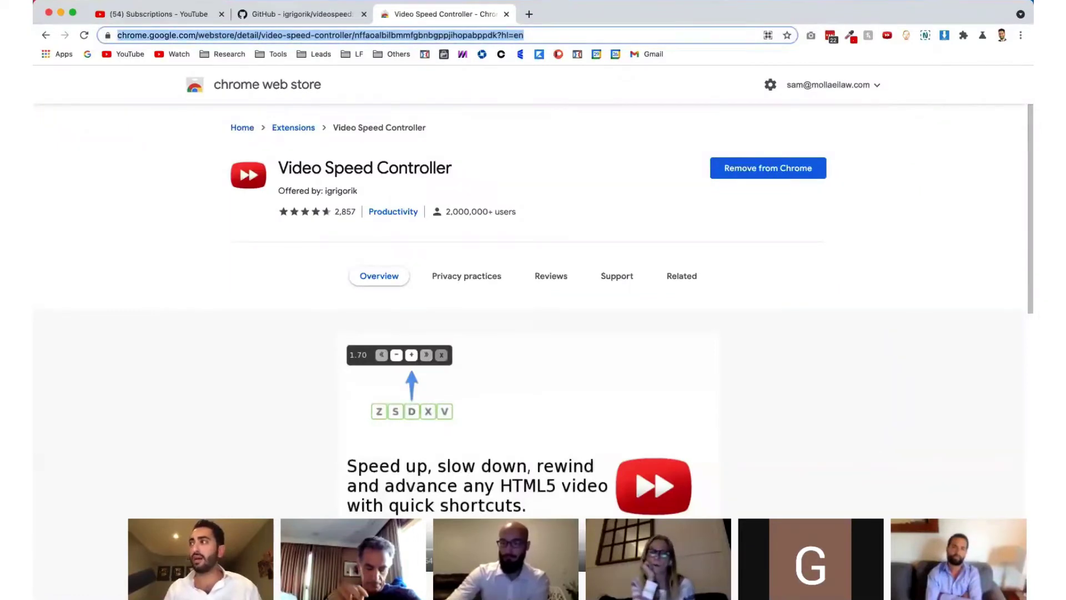
pyautogui.click(182, 23)
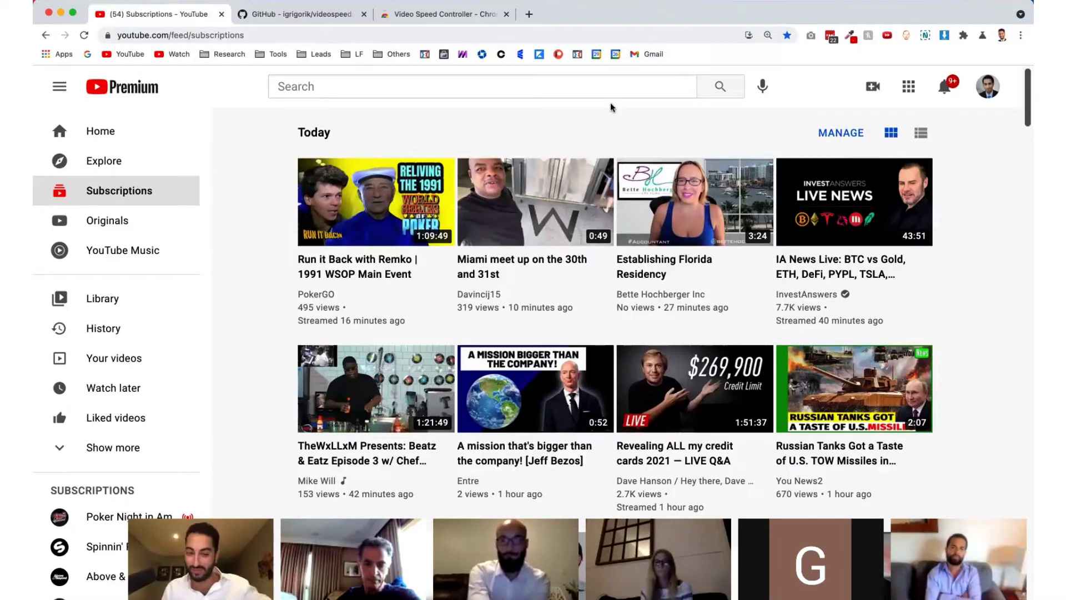
# - Open the IA News Live BTC vs Gold video, pause it, and set its speed to 1.70
pyautogui.moveTo(864, 193)
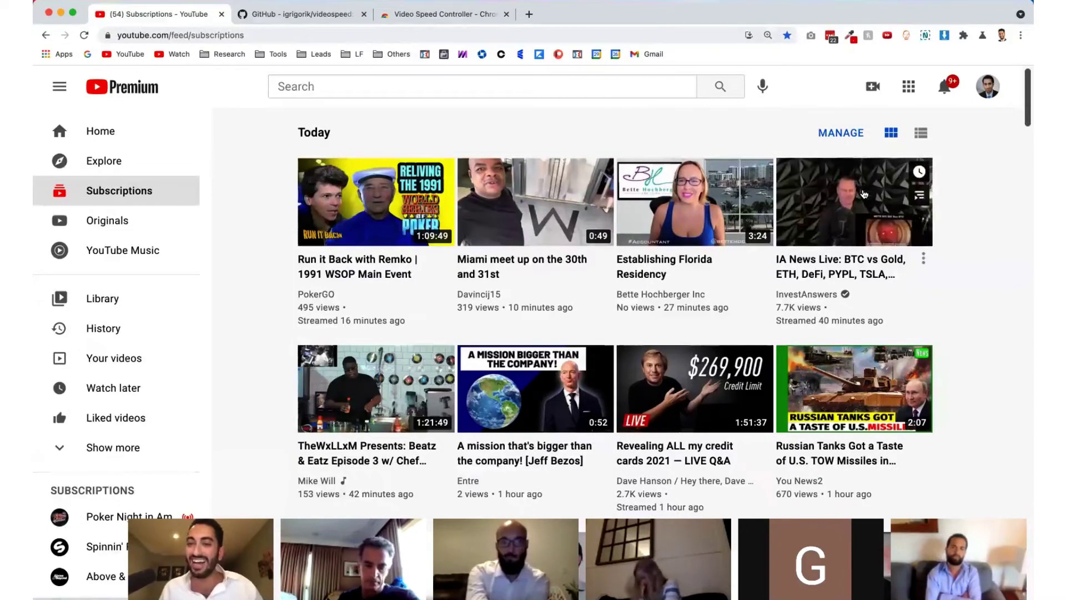
pyautogui.click(854, 181)
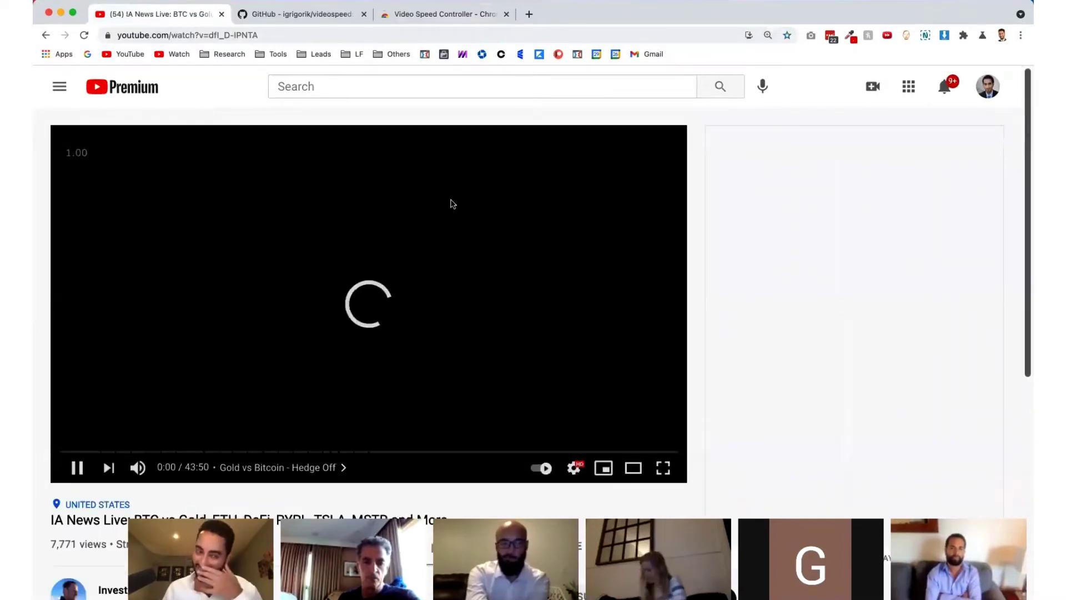
pyautogui.click(234, 190)
pyautogui.moveTo(81, 162)
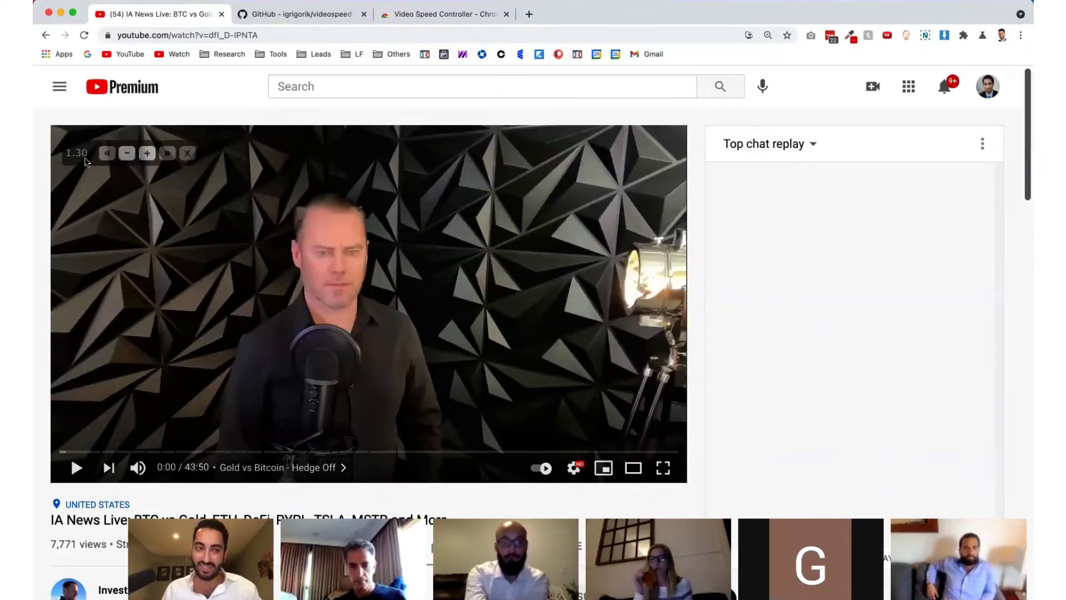
pyautogui.press('d')
pyautogui.press('d')
pyautogui.press('d')
pyautogui.press('d')
pyautogui.press('d')
pyautogui.press('s')
pyautogui.press('s')
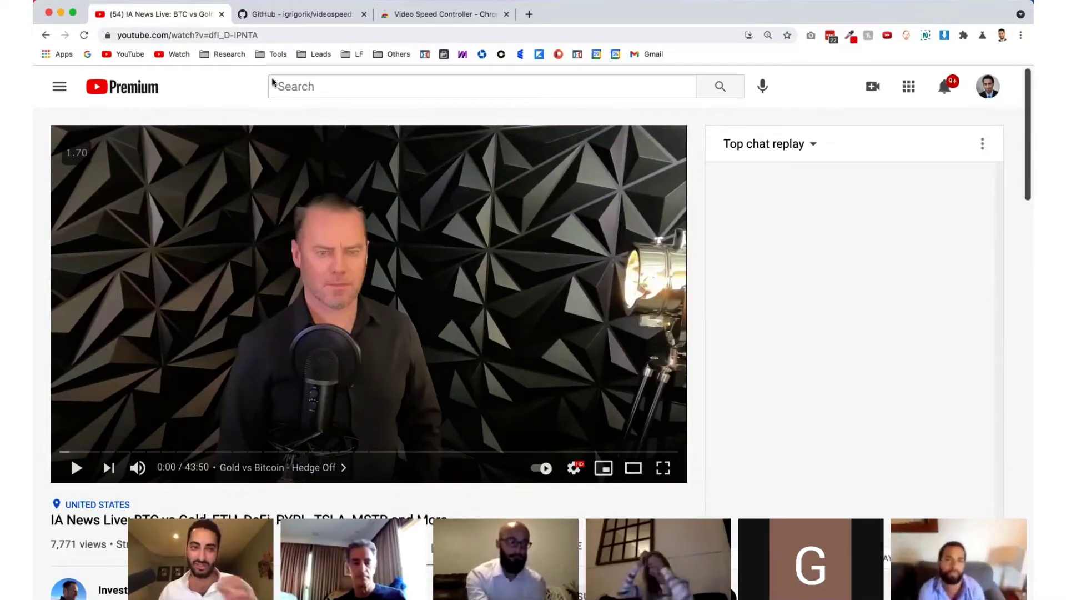
# - Search YouTube for 'how to use mixmax' and save two Mixmax videos to Watch later
pyautogui.click(306, 92)
pyautogui.write('how to ')
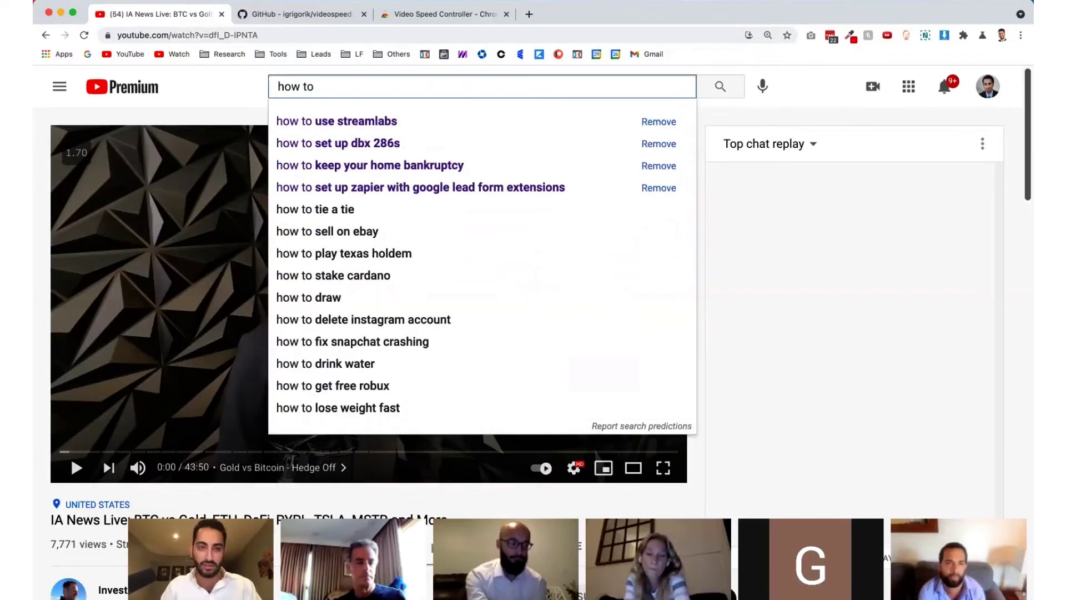
pyautogui.write('use mixma')
pyautogui.press('BackSpace')
pyautogui.write('max')
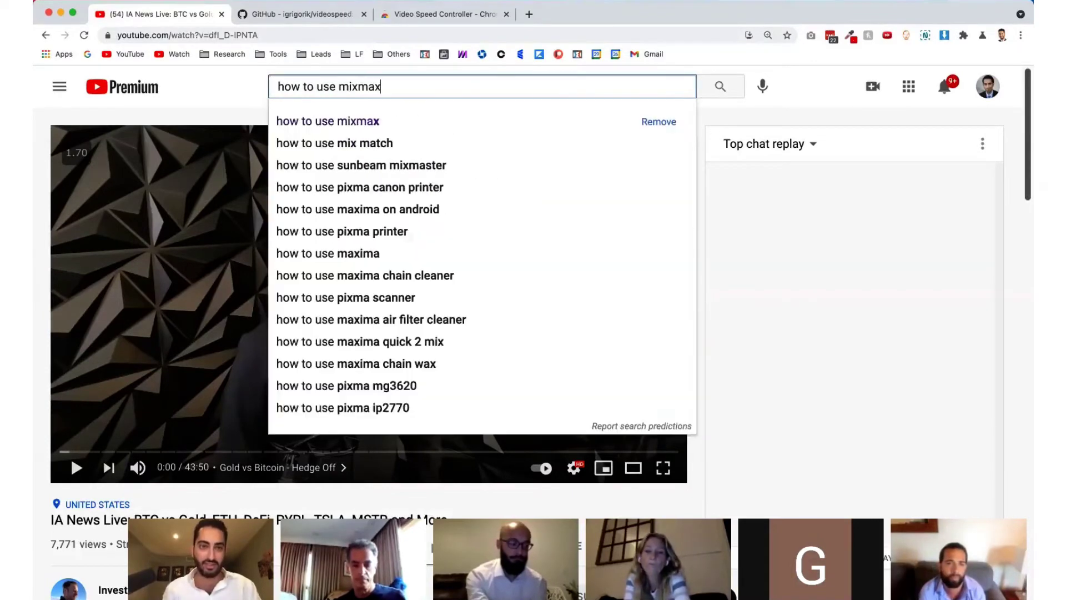
pyautogui.press('Return')
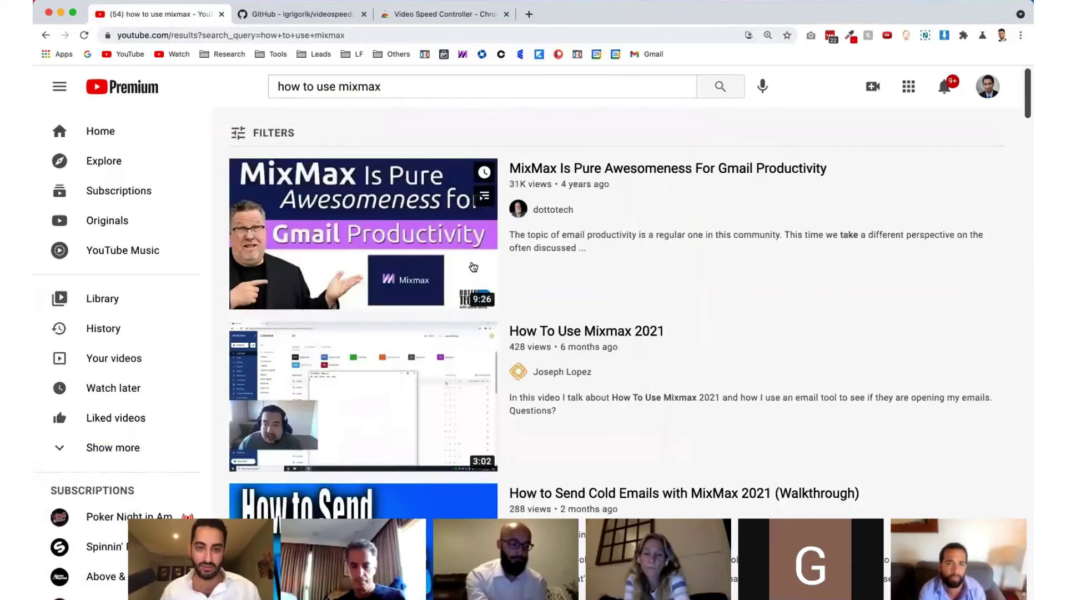
pyautogui.scroll(-1, 473, 267)
pyautogui.click(485, 301)
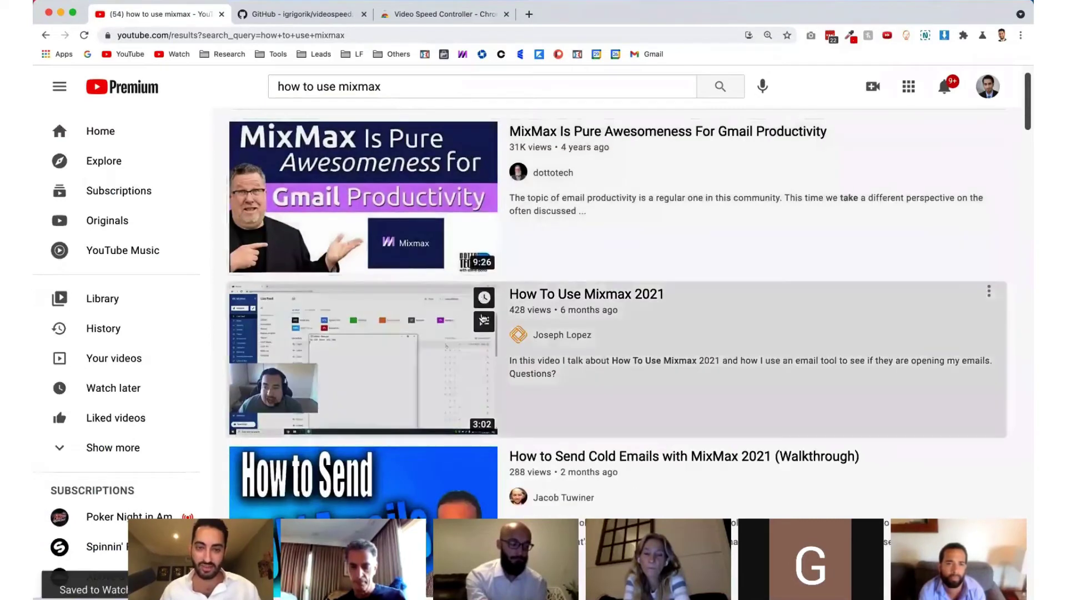
pyautogui.scroll(-3, 485, 301)
pyautogui.click(484, 298)
pyautogui.scroll(-3, 485, 332)
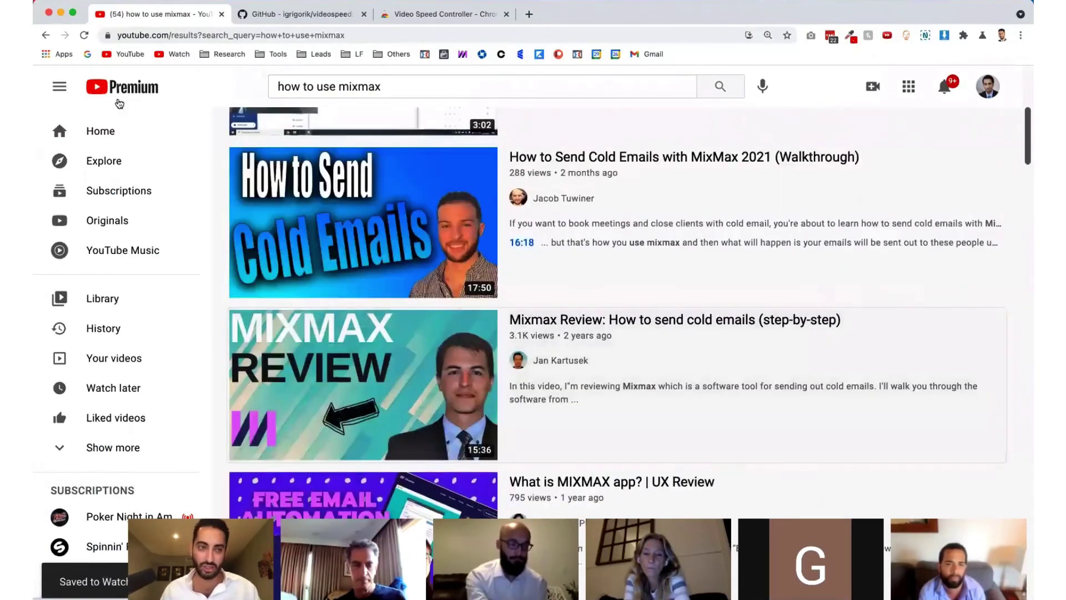
# - Play the Mixmax Review video from the Watch later playlist, pausing it at 0:00
pyautogui.click(175, 55)
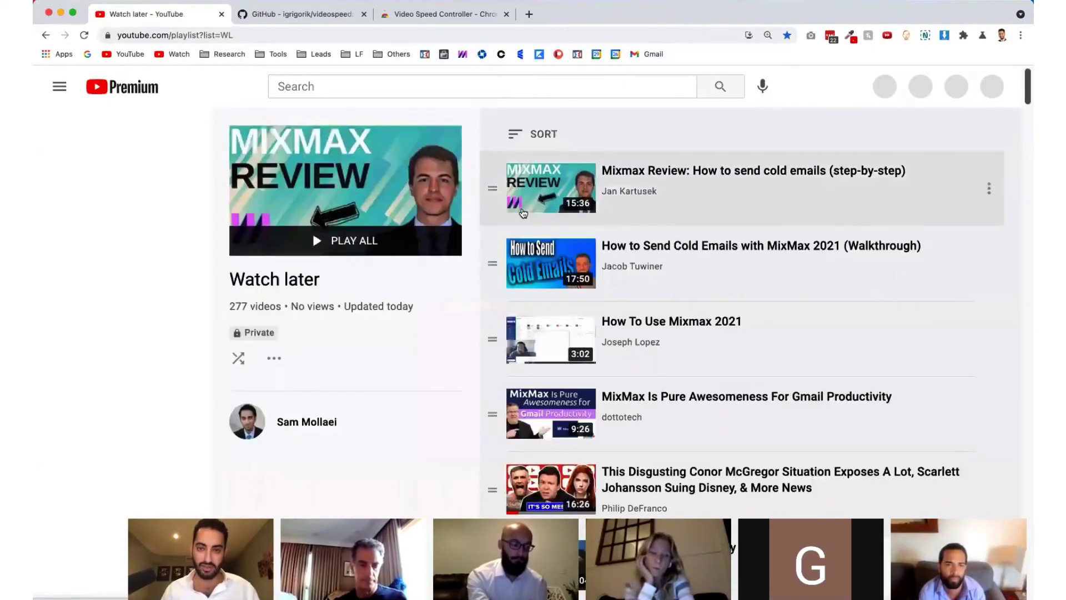
pyautogui.click(534, 208)
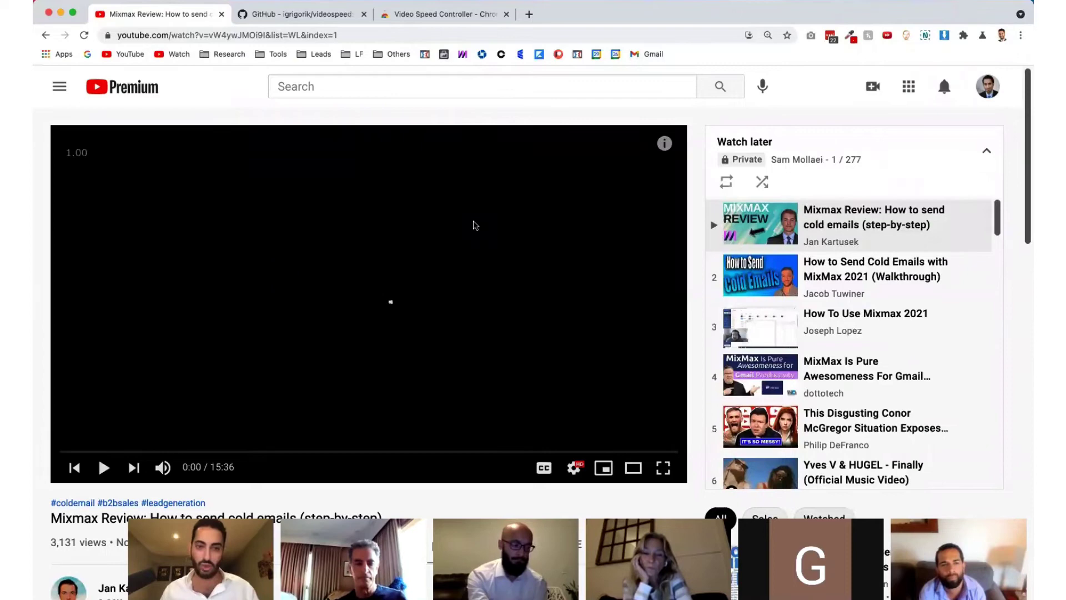
pyautogui.click(474, 226)
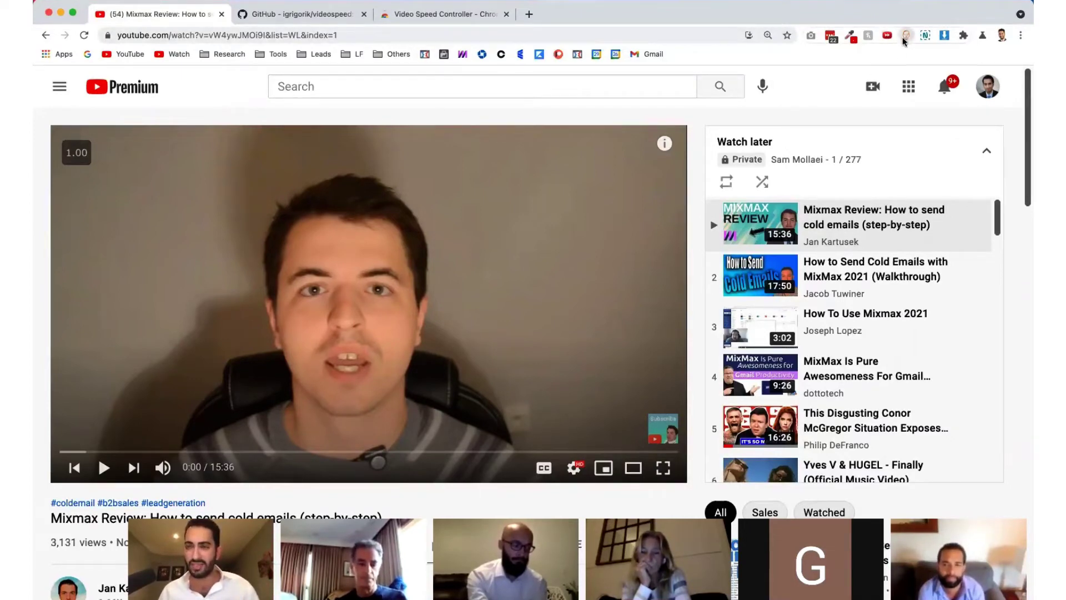
pyautogui.click(905, 38)
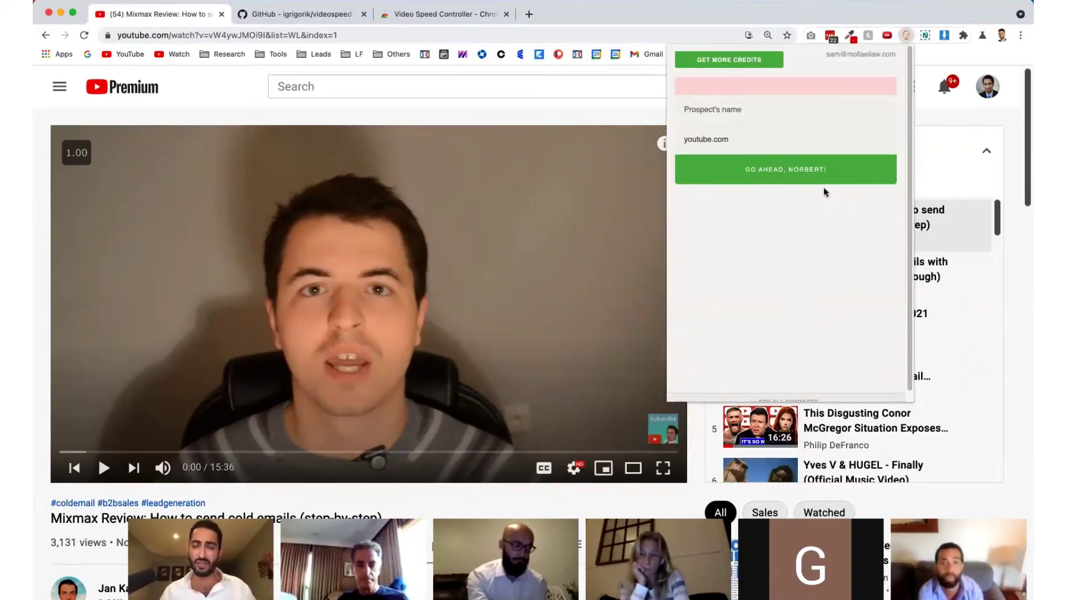
pyautogui.click(586, 100)
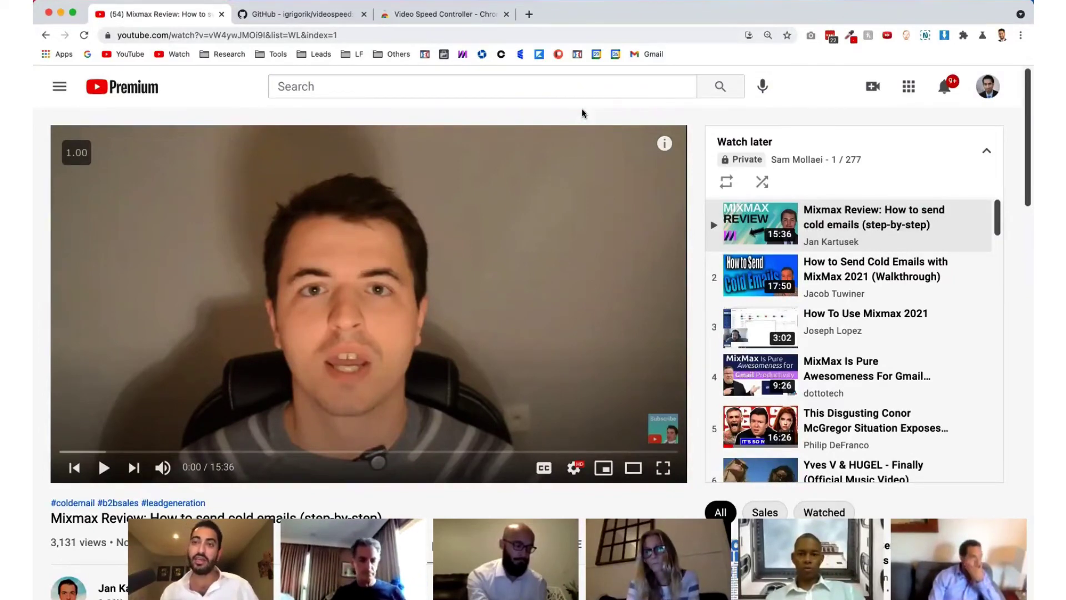
pyautogui.click(904, 36)
pyautogui.click(611, 104)
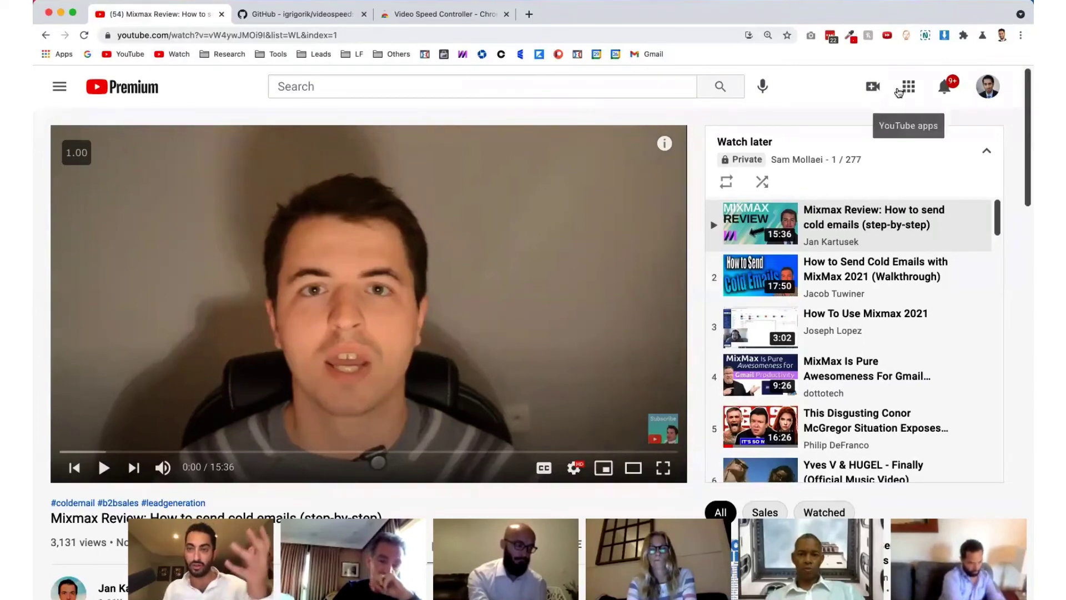
# - Open and close the Nimbus, downloader, Extensions and Experiments popups, then start a GoFullPage capture
pyautogui.click(925, 37)
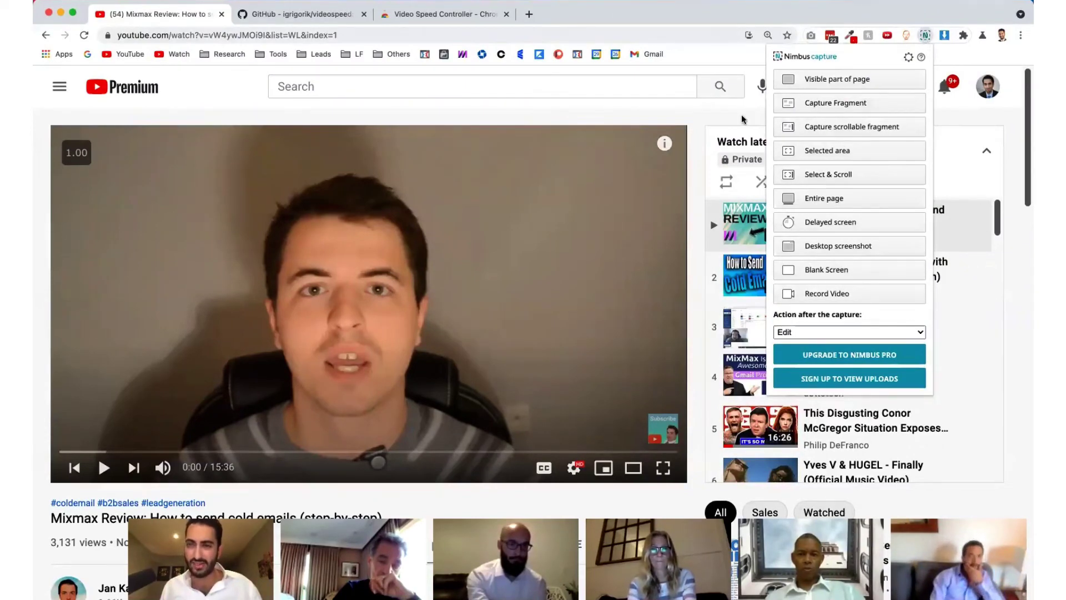
pyautogui.click(940, 57)
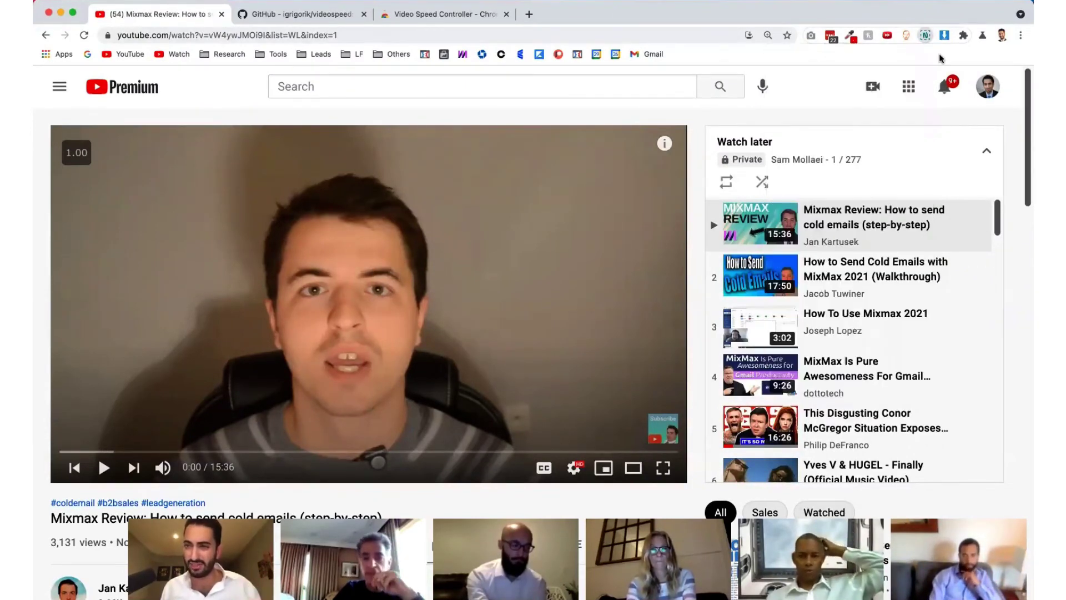
pyautogui.click(947, 37)
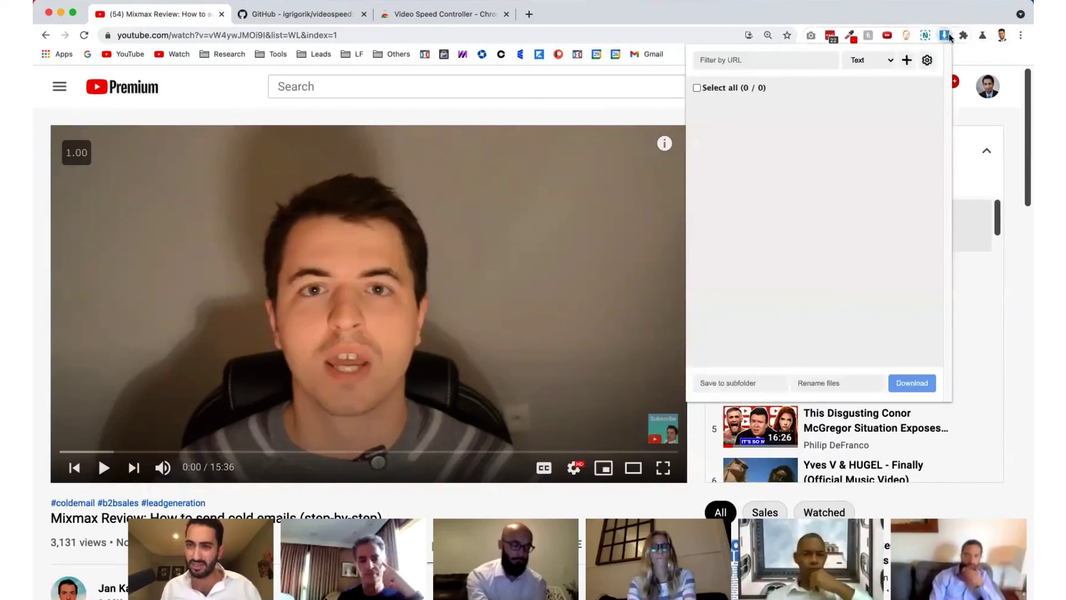
pyautogui.click(947, 37)
pyautogui.click(964, 35)
pyautogui.click(763, 86)
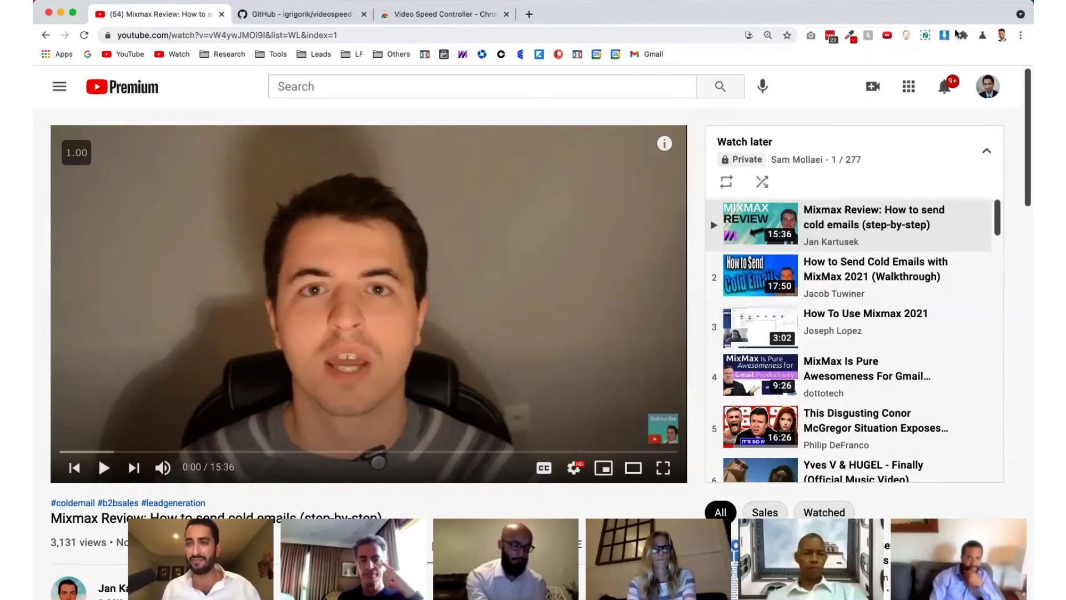
pyautogui.click(983, 35)
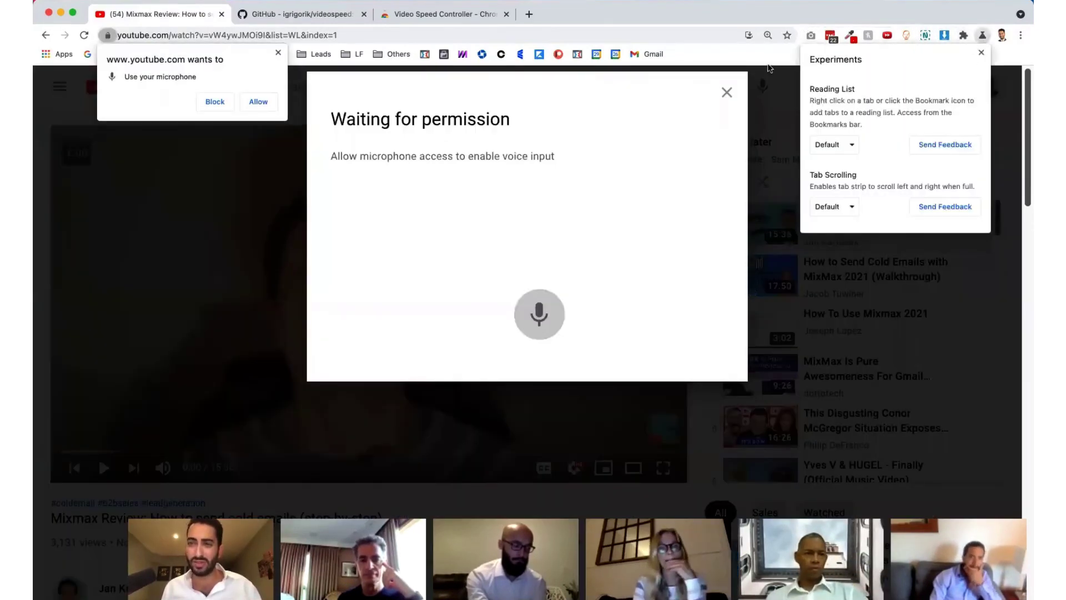
pyautogui.click(982, 35)
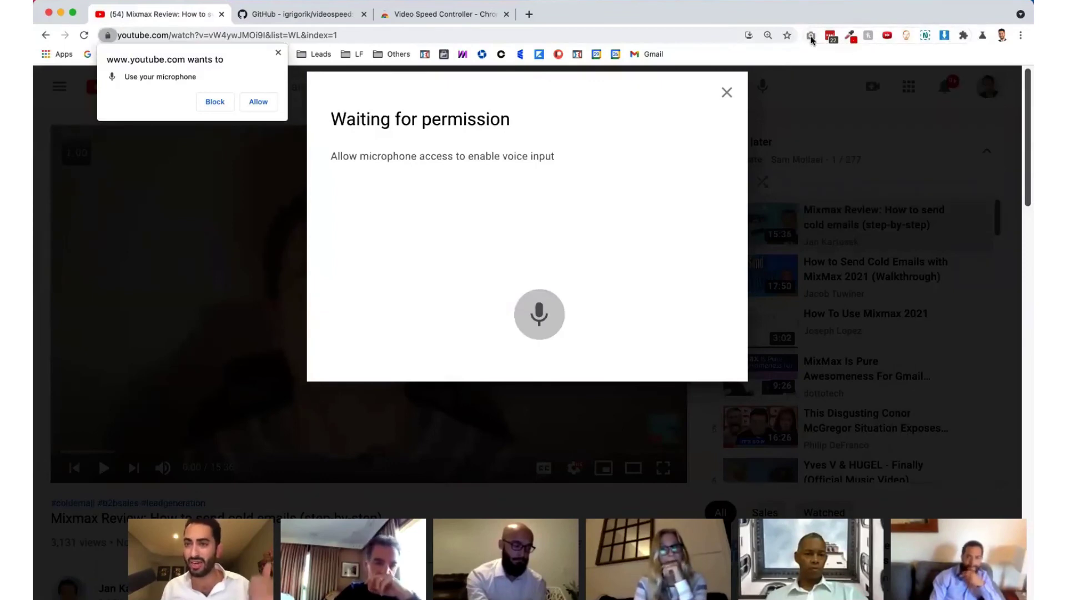
pyautogui.click(811, 37)
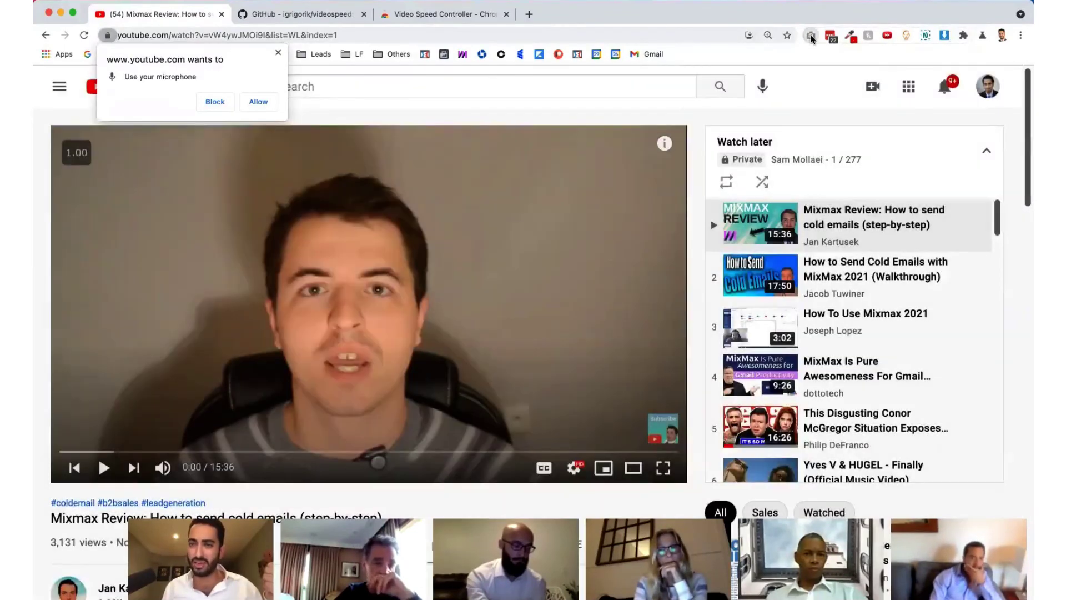